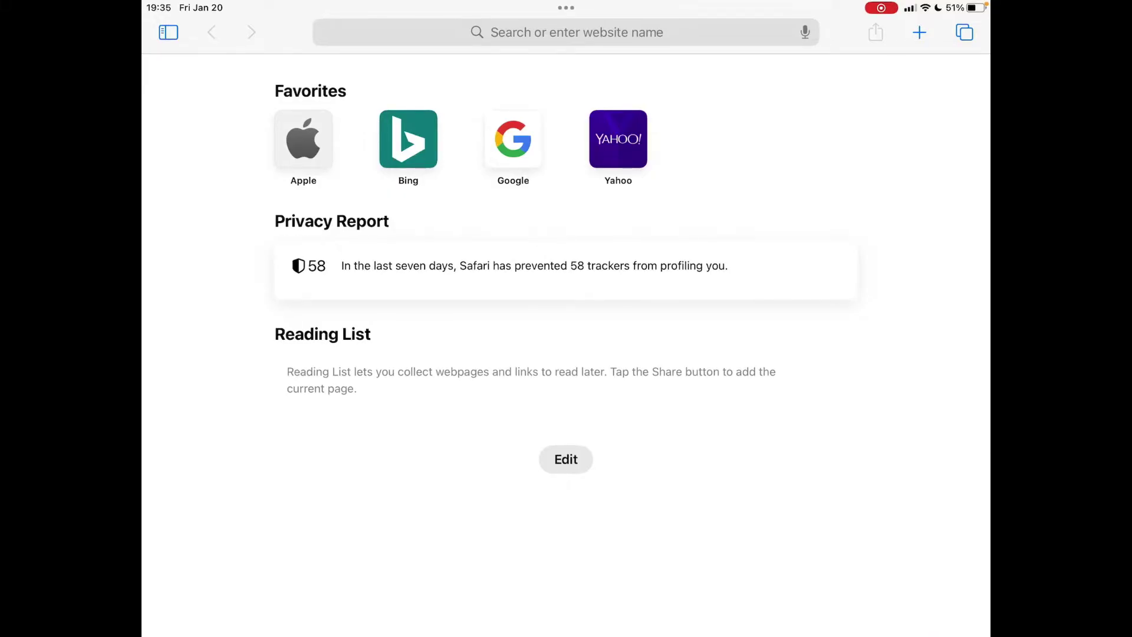
- Browse home screen folders, move to the second page and launch Safari
key(super+h)
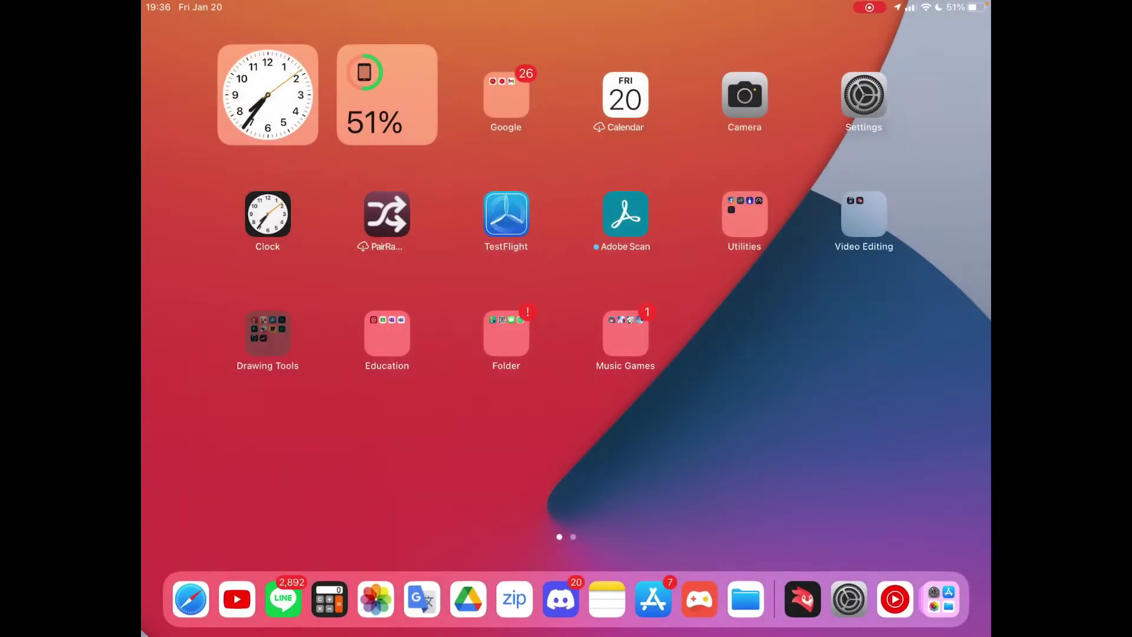
click(268, 334)
key(super+h)
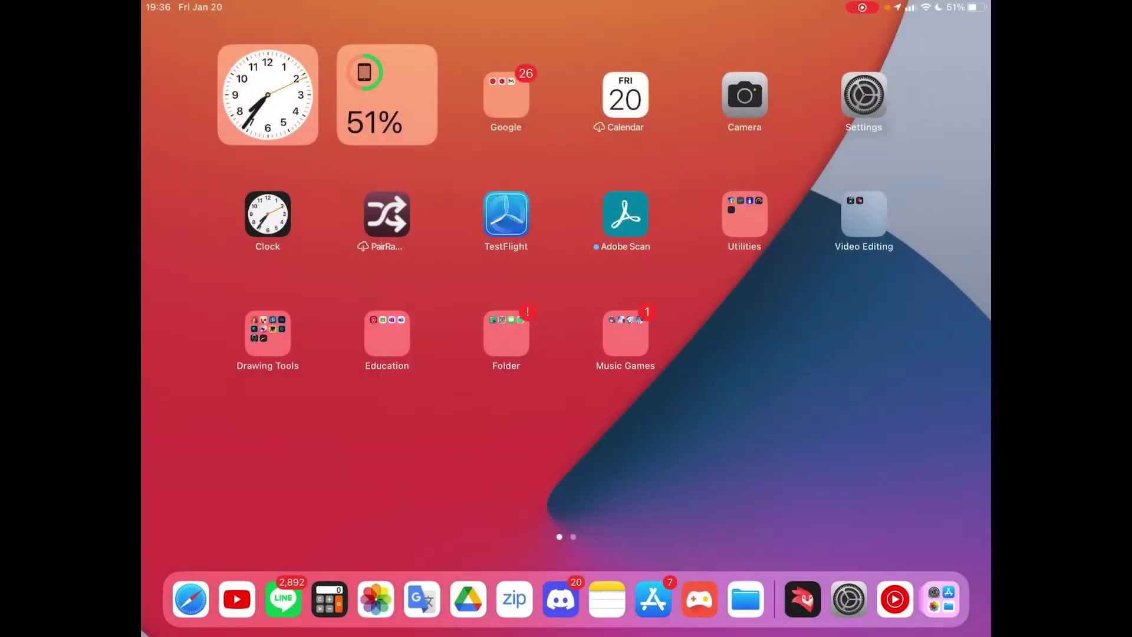
click(626, 334)
key(super+h)
drag(796, 398, 354, 398)
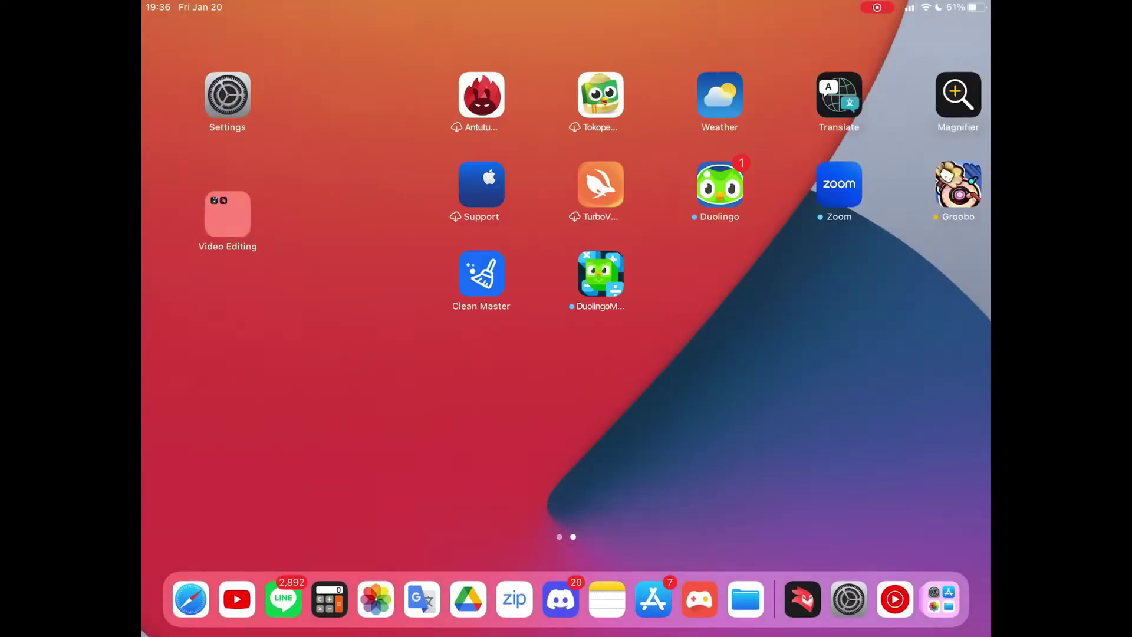
click(190, 599)
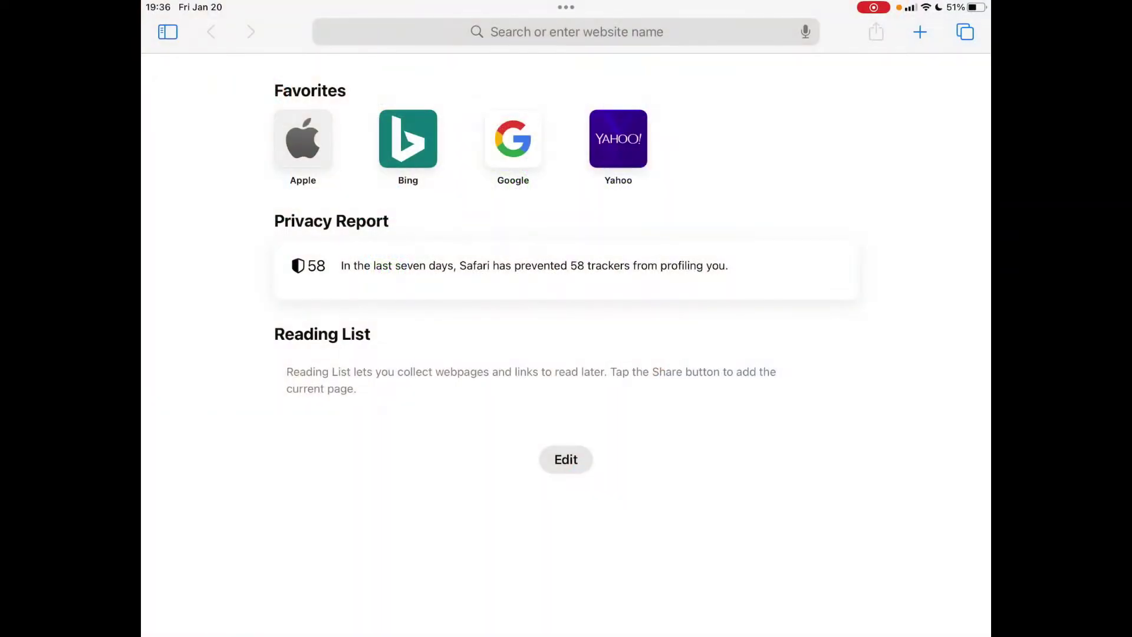
- Attempt loading reddit.com, which fails with a secure-connection error, then start a new tab
click(566, 32)
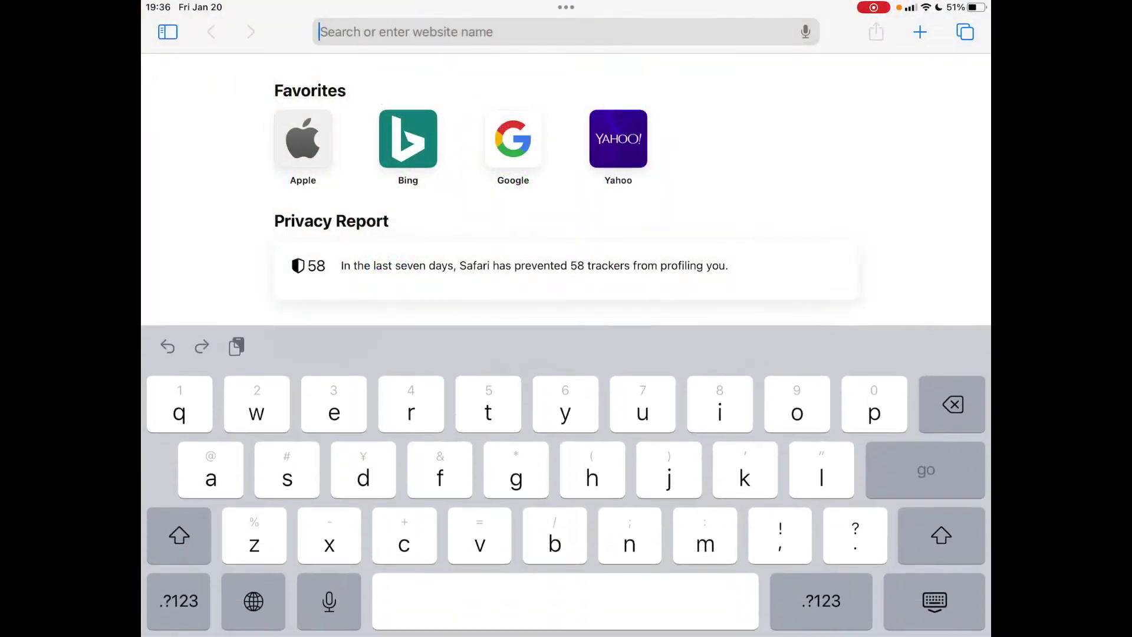
text(reddi)
key(Return)
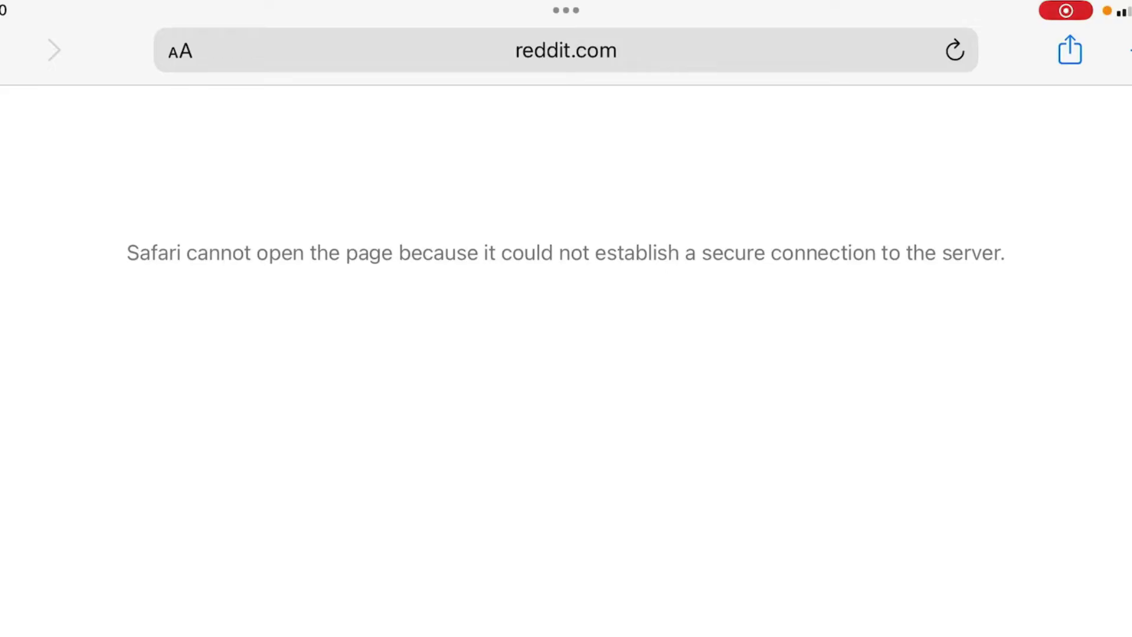
key(super+t)
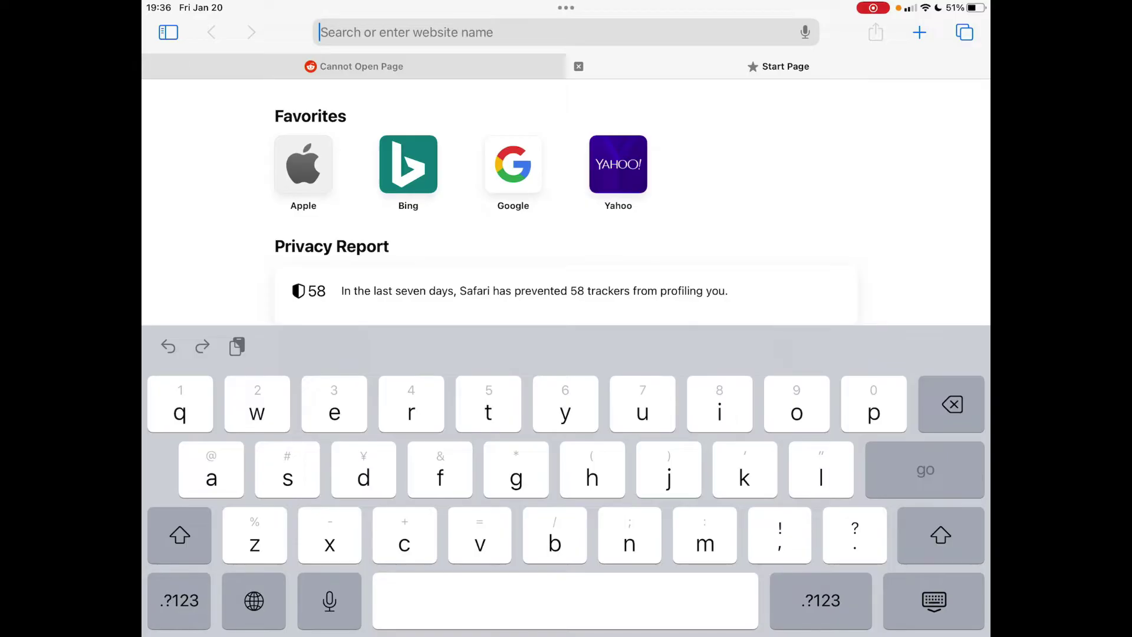
text(adgua)
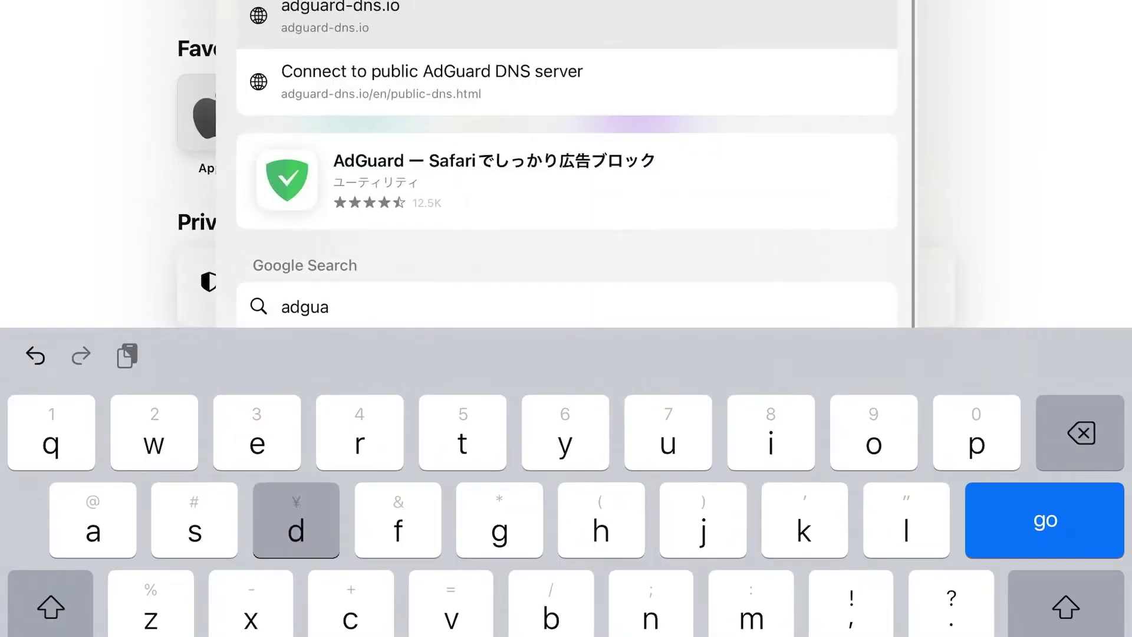
text(rd)
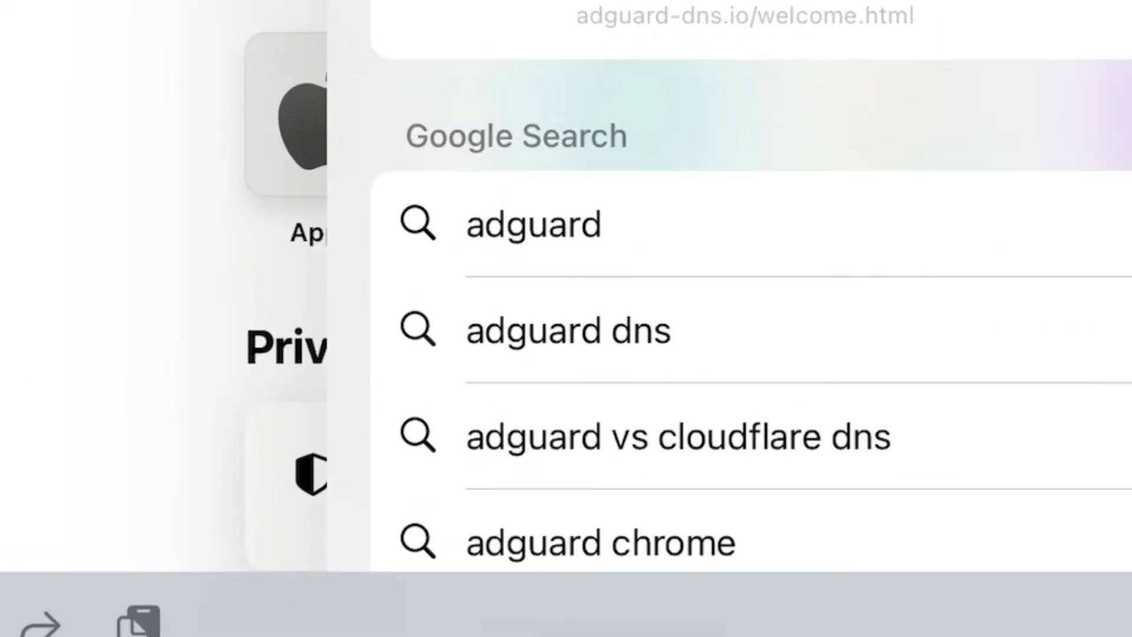
- Run a Google search for 'adguard dns' from the address bar suggestion
click(568, 329)
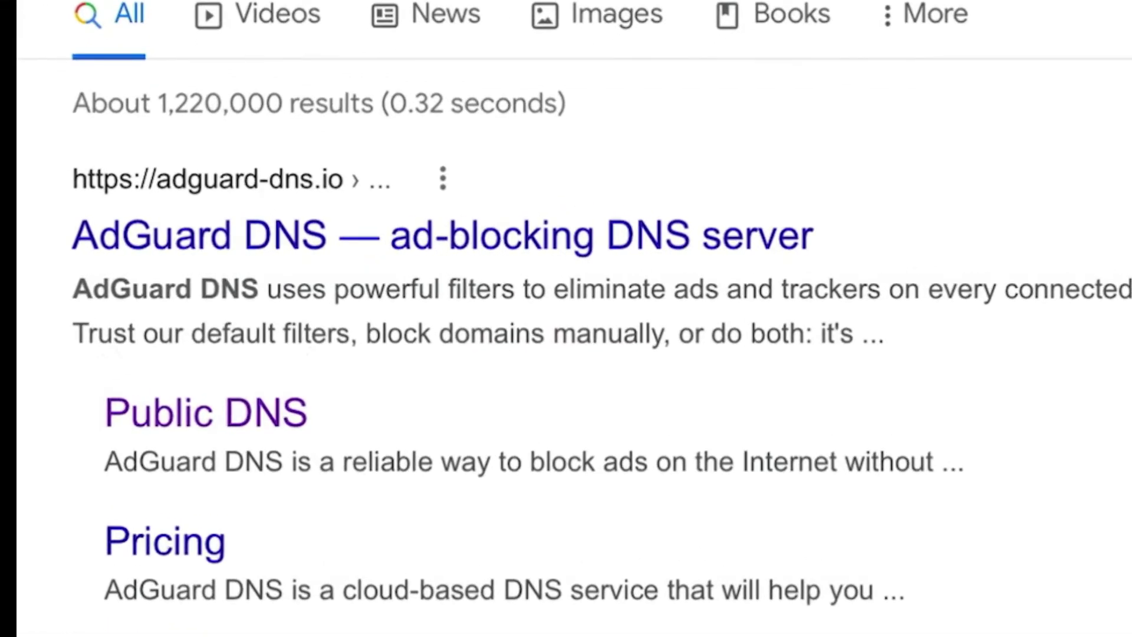
- Go to the public AdGuard DNS setup page and expand Method №2 with its iOS instructions
click(205, 398)
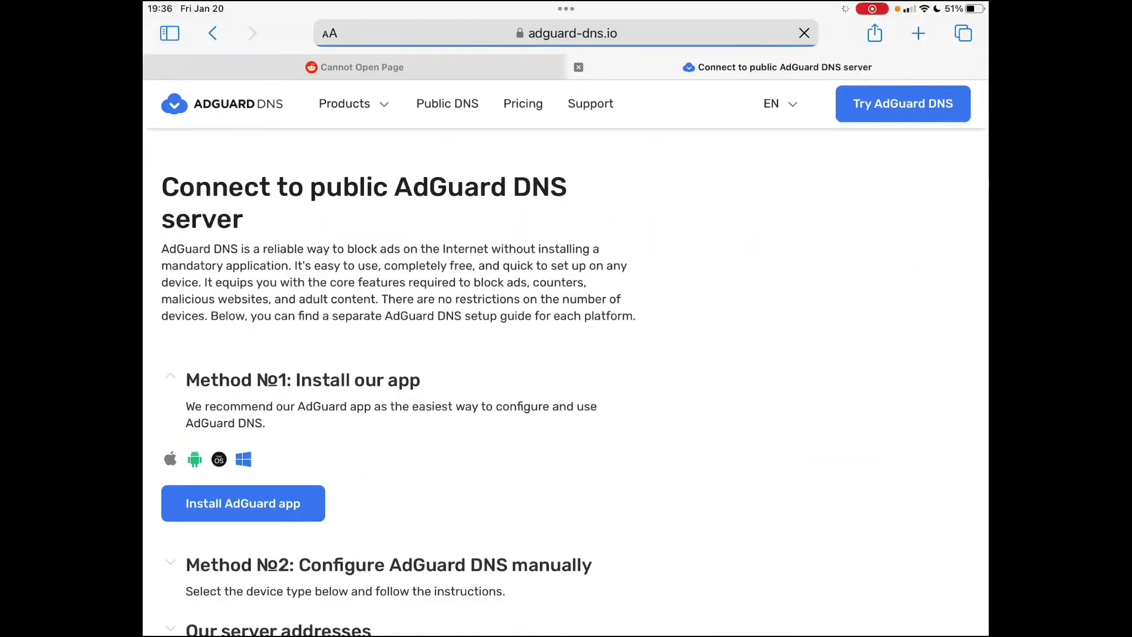
scroll(567, 354, down, 3)
scroll(567, 354, up, 2)
scroll(566, 354, down, 1)
scroll(566, 354, up, 1)
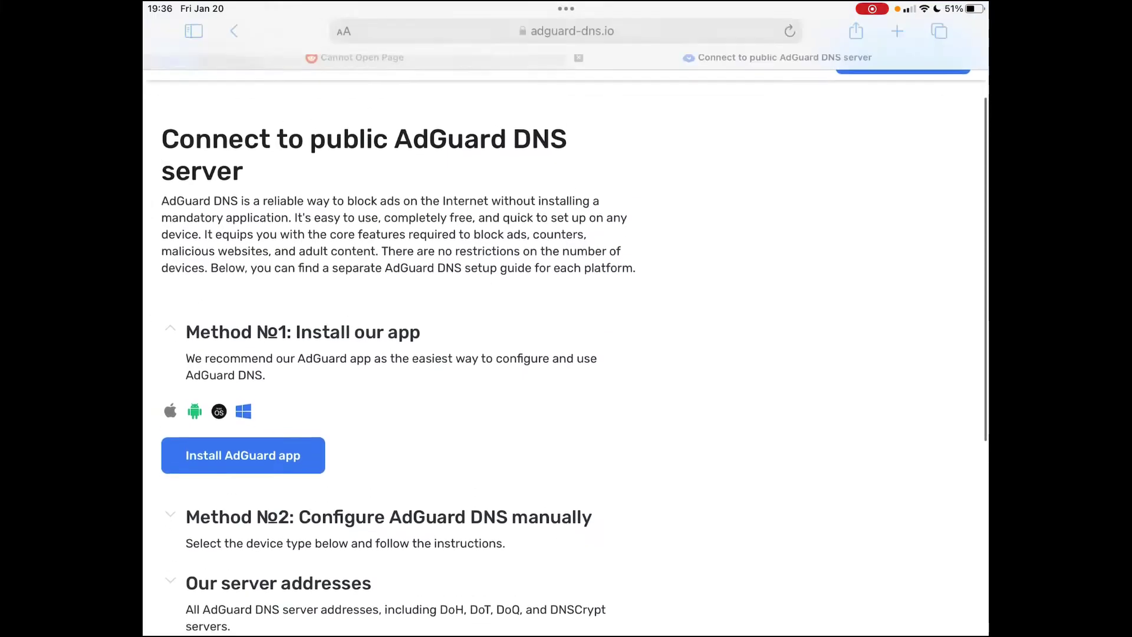
scroll(566, 354, down, 3)
click(388, 412)
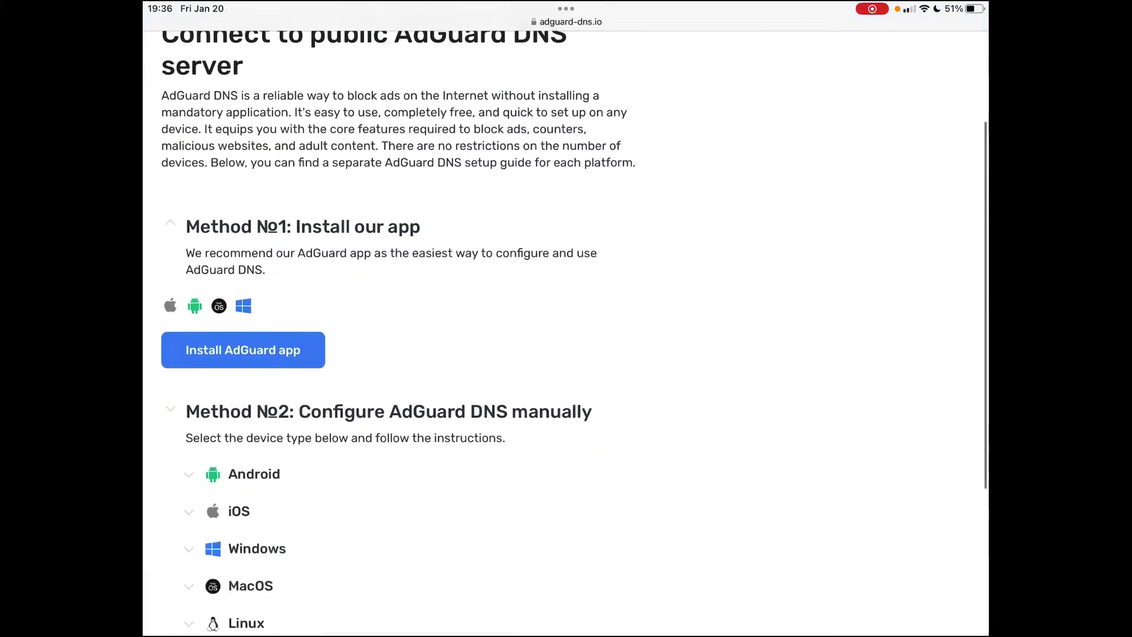
scroll(566, 355, down, 2)
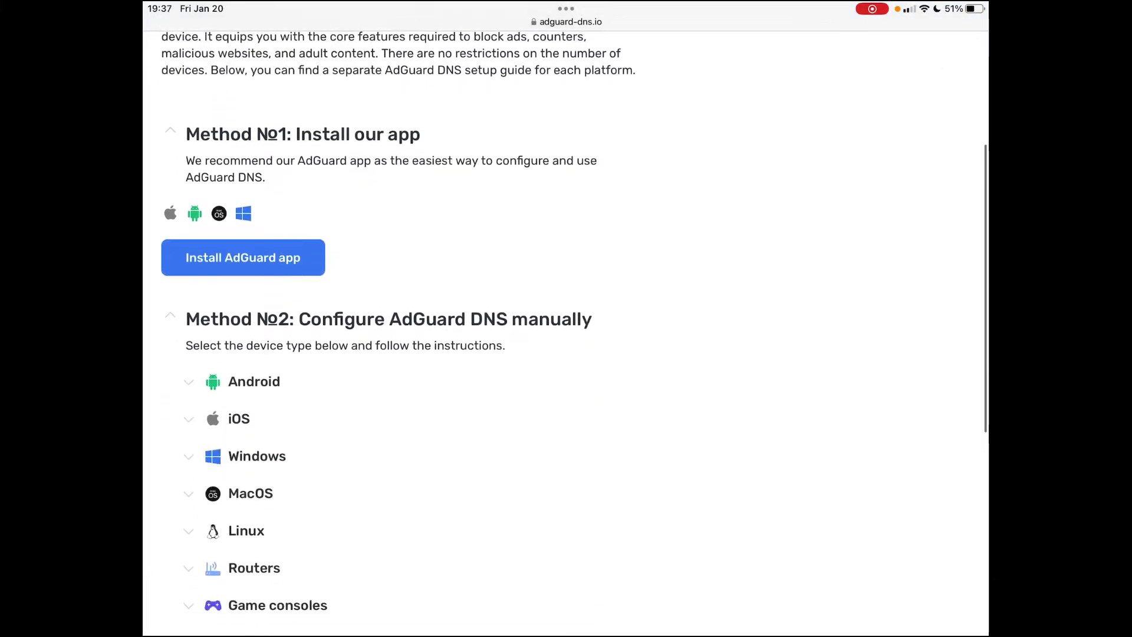
scroll(567, 354, down, 3)
scroll(567, 353, up, 2)
scroll(566, 354, up, 1)
scroll(567, 354, down, 1)
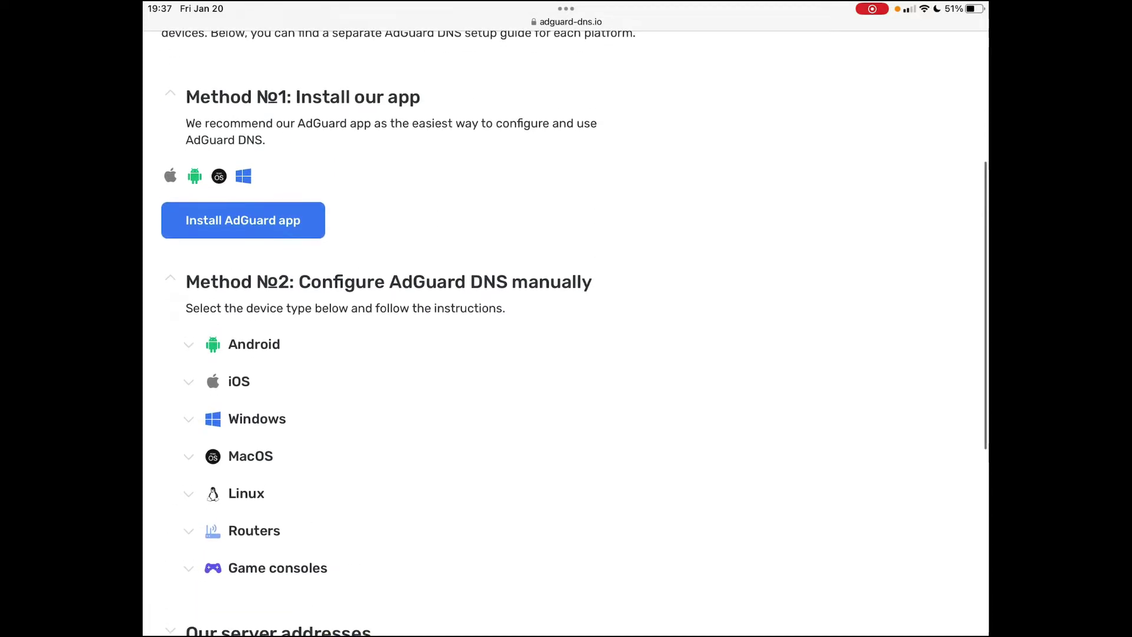
scroll(566, 353, down, 2)
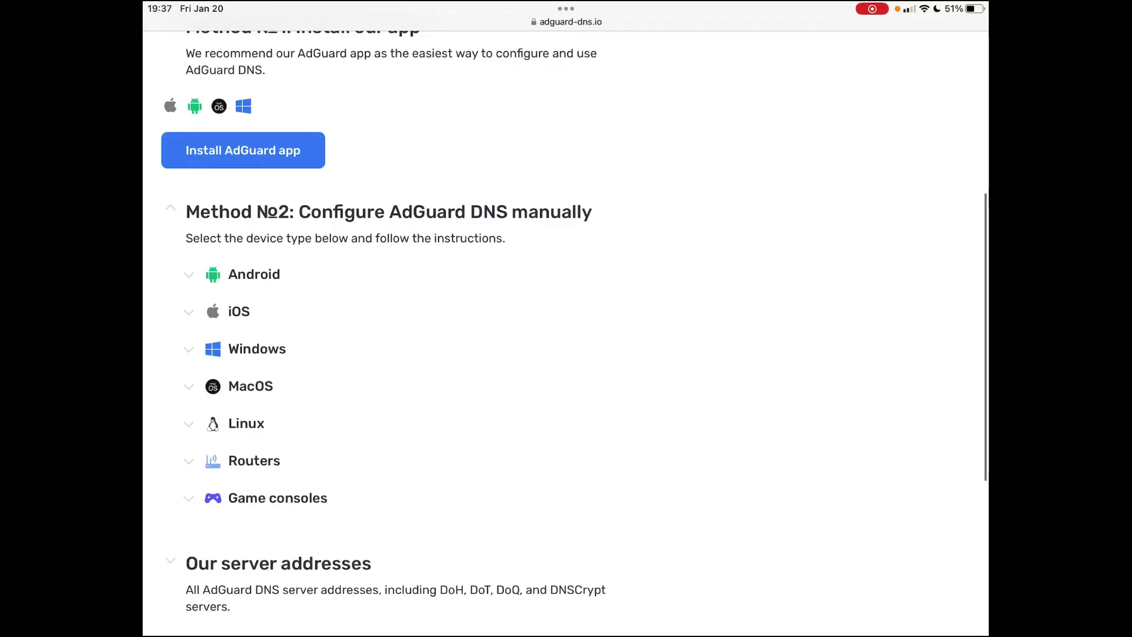
click(240, 312)
scroll(566, 354, down, 3)
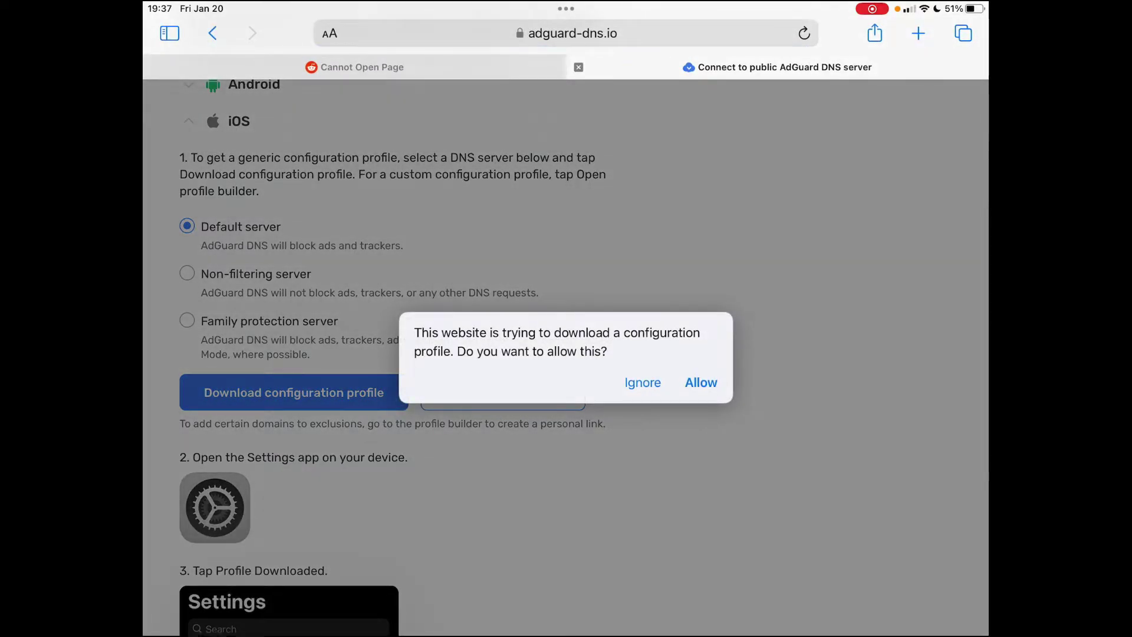
- Allow the AdGuard DNS configuration profile download on the iPad
click(700, 382)
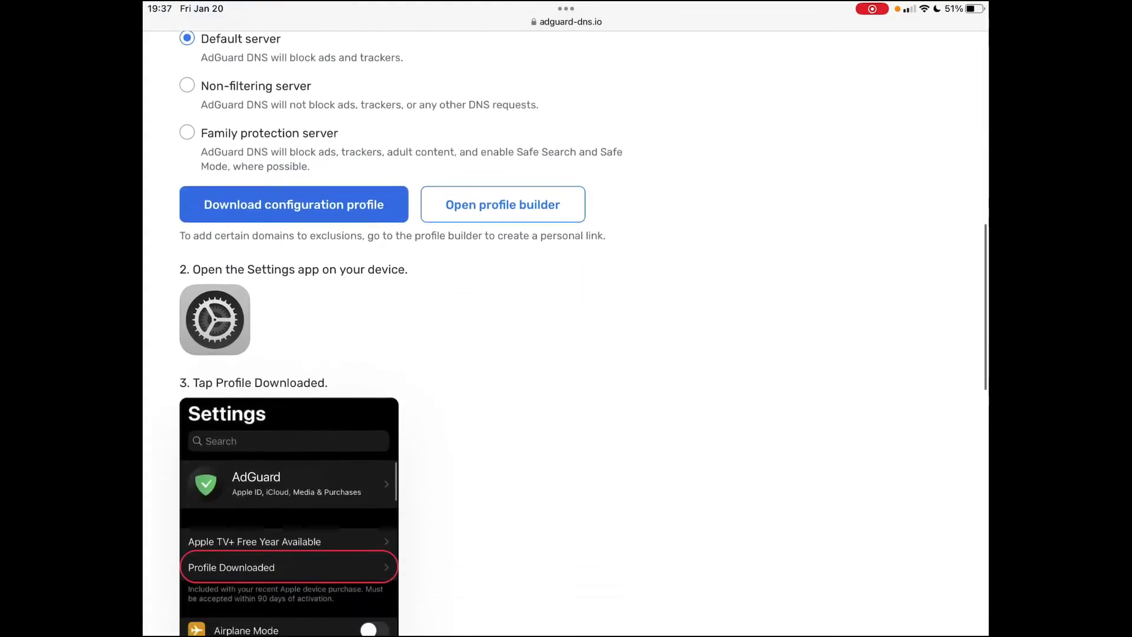
scroll(566, 334, down, 1)
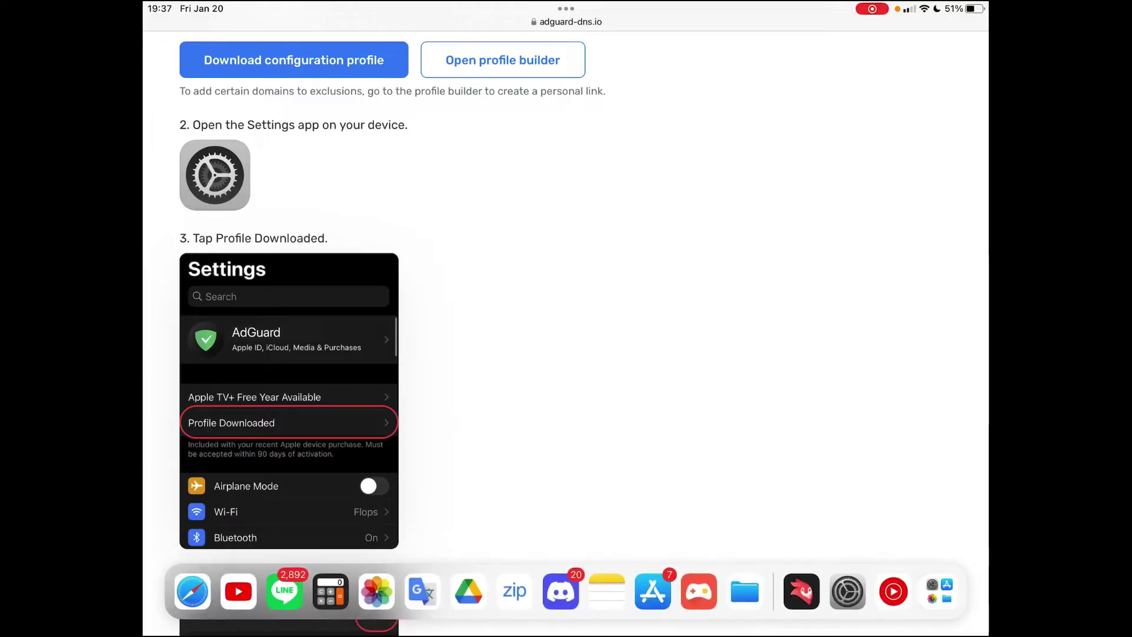
- Install the downloaded AdGuard DNS profile in Settings, confirming past the DNS warning
click(846, 593)
scroll(286, 354, up, 10)
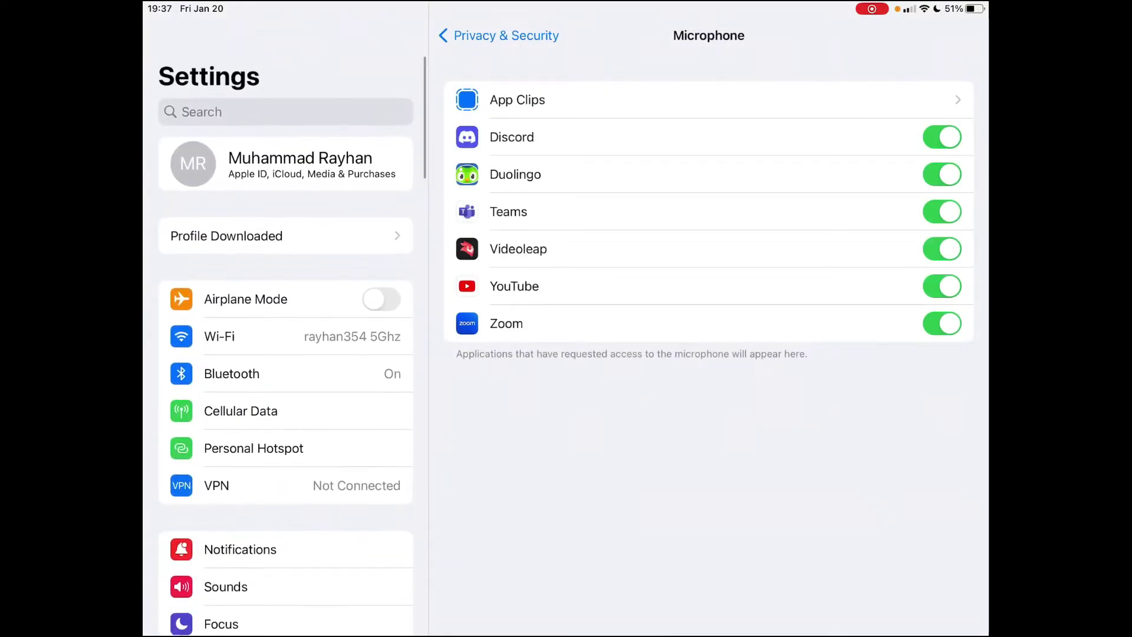
click(226, 235)
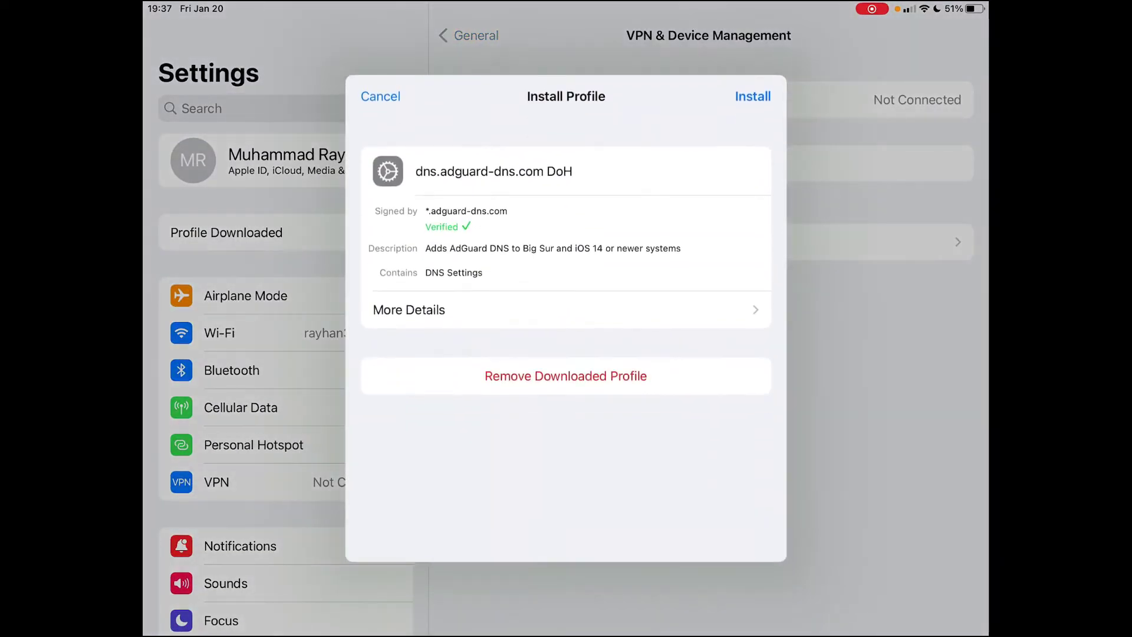
click(753, 96)
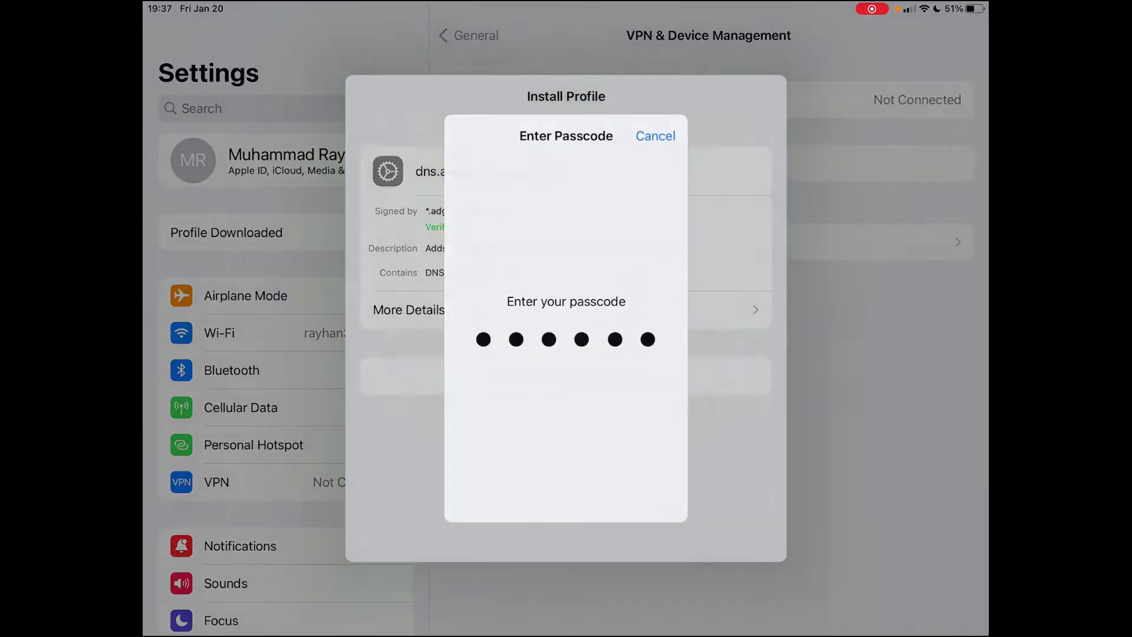
text(00)
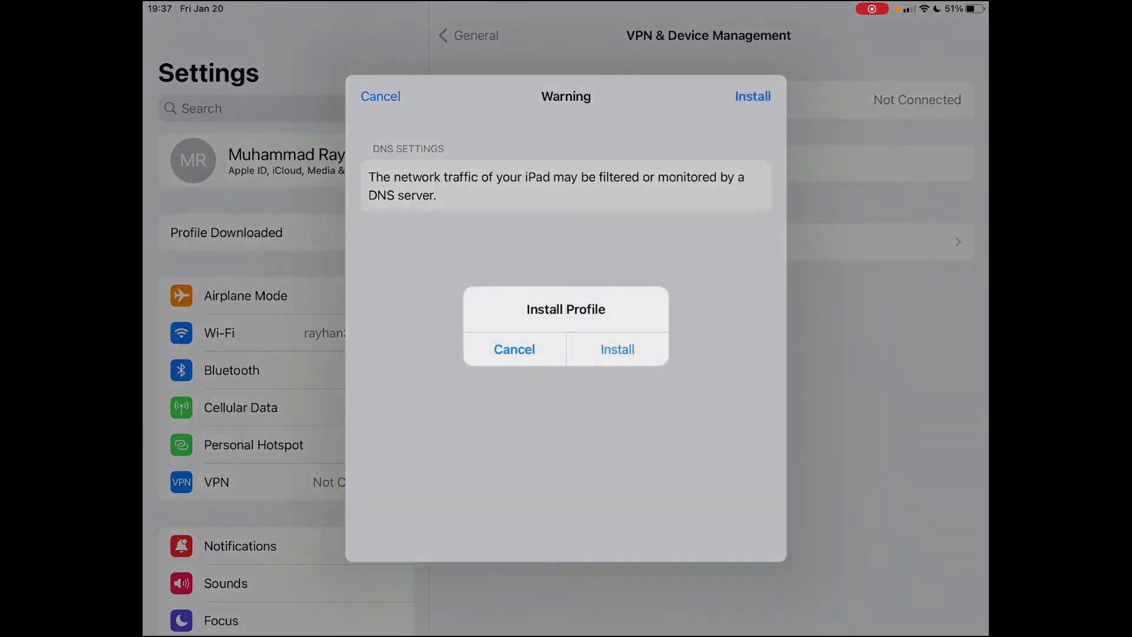
click(616, 349)
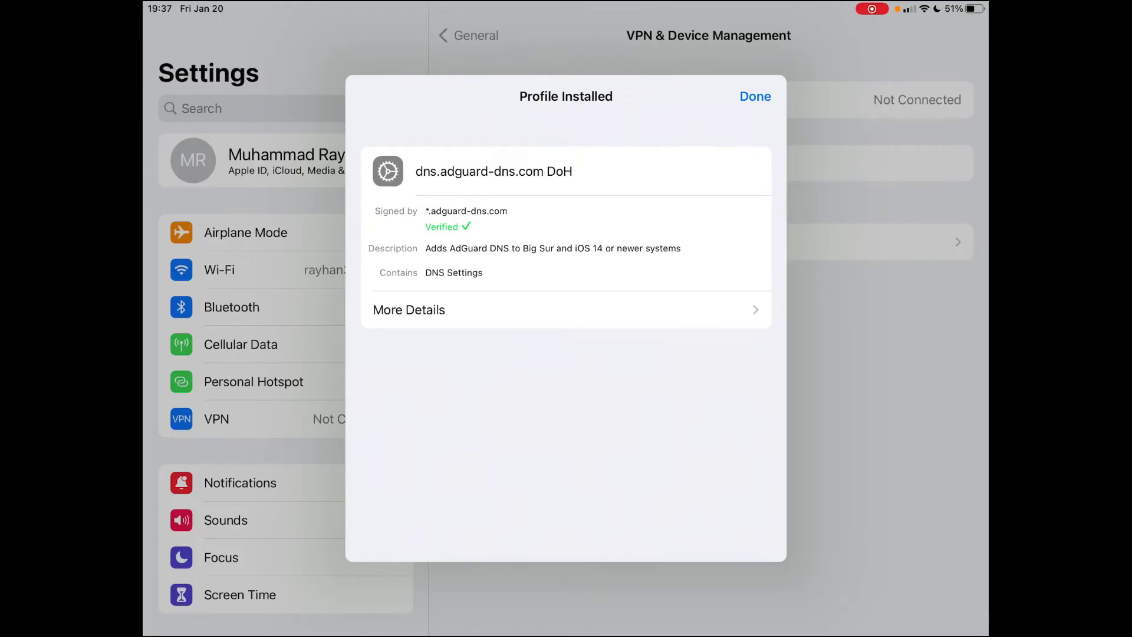
click(755, 97)
- Return to Safari's reddit.com tab and reload it so the Reddit home feed appears
drag(567, 634, 567, 567)
click(189, 601)
scroll(566, 355, up, 5)
click(359, 66)
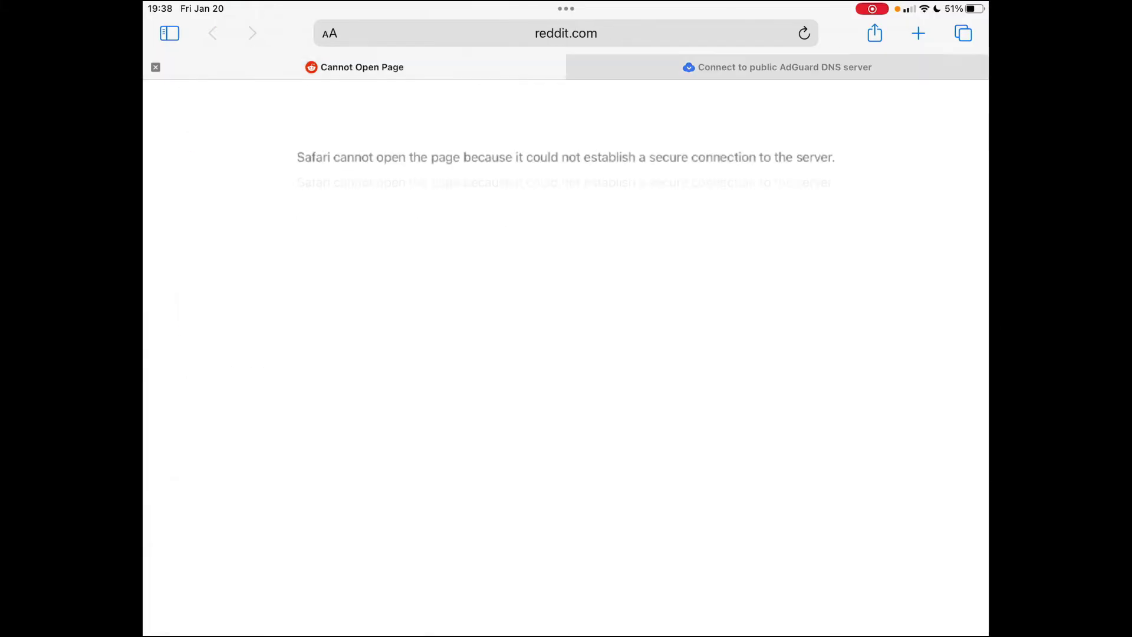
click(566, 32)
click(923, 470)
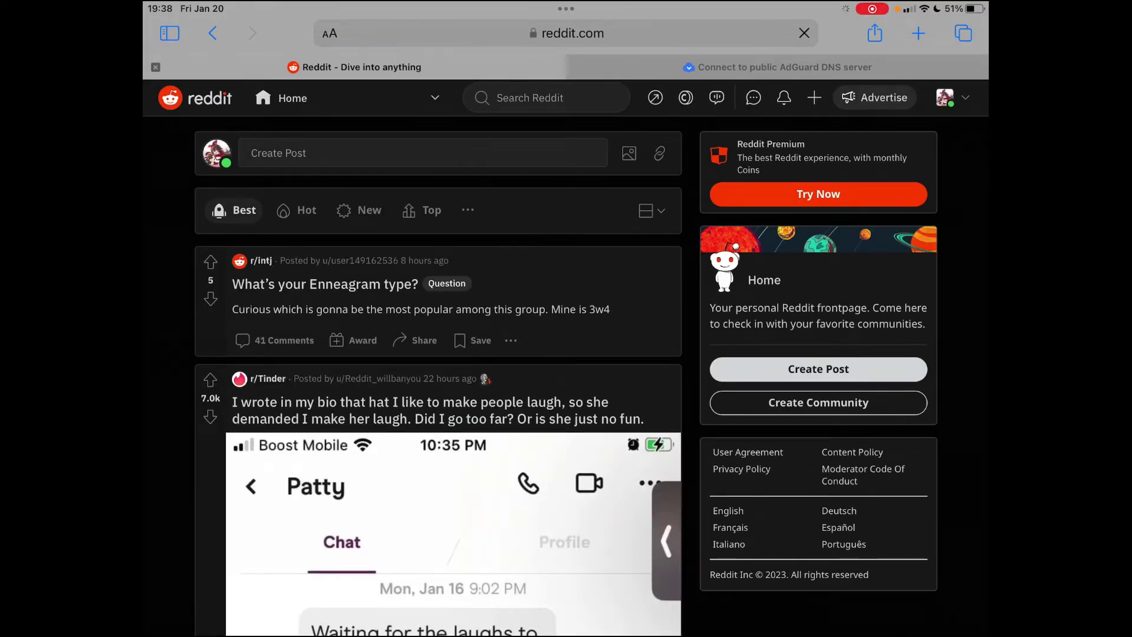
scroll(433, 372, down, 10)
scroll(433, 372, down, 5)
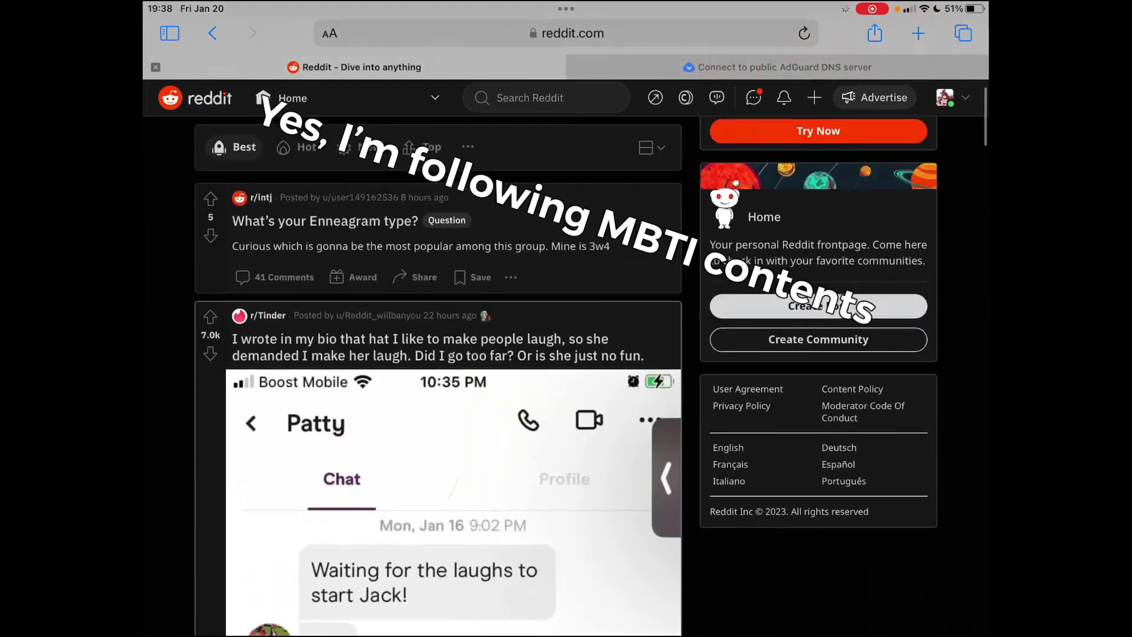
scroll(434, 372, up, 2)
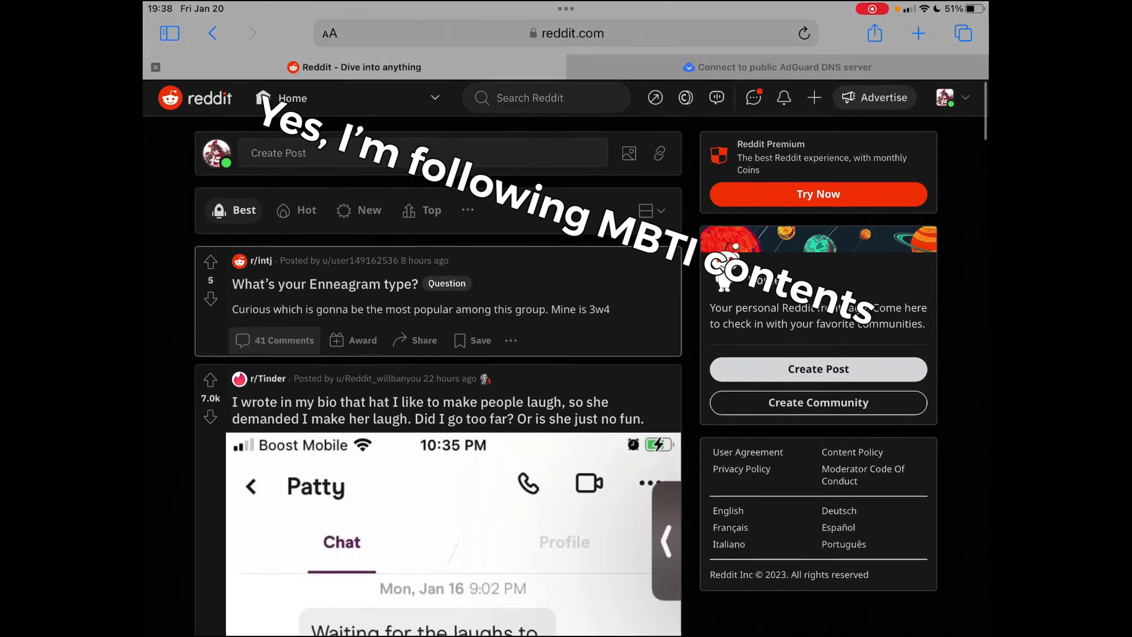
scroll(434, 372, down, 5)
scroll(439, 354, down, 5)
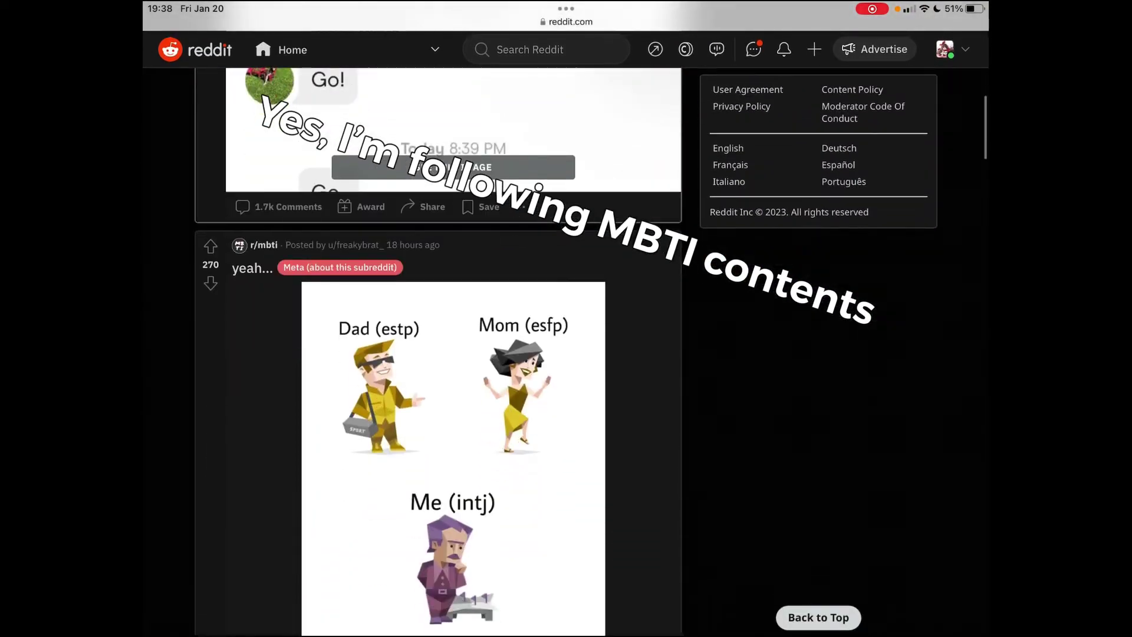
scroll(439, 354, down, 3)
scroll(440, 354, down, 3)
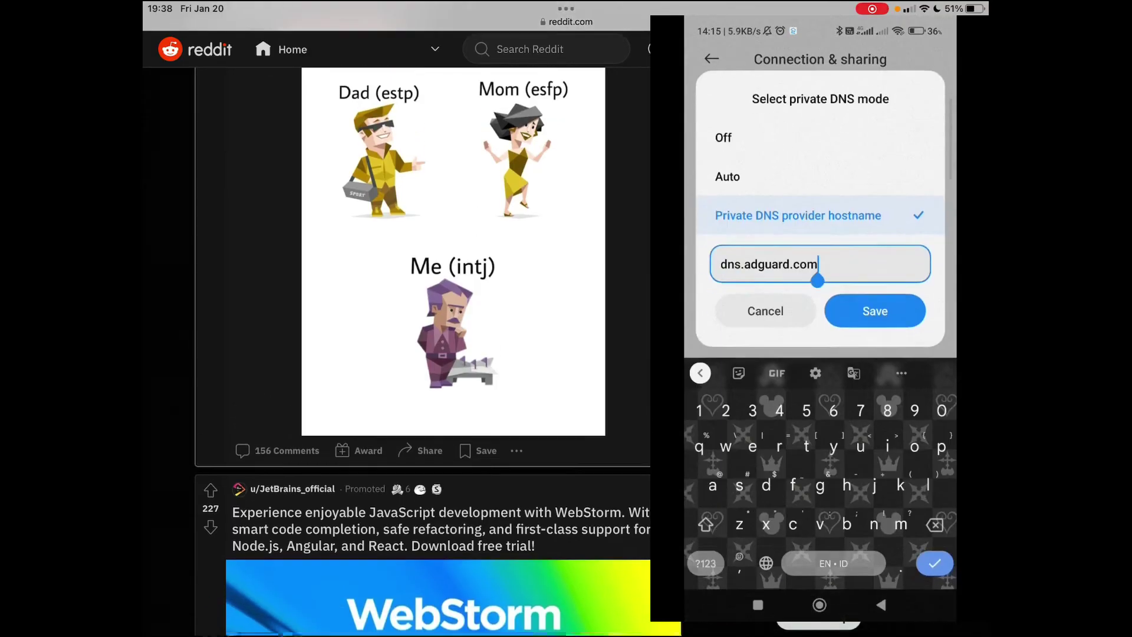
scroll(423, 354, up, 3)
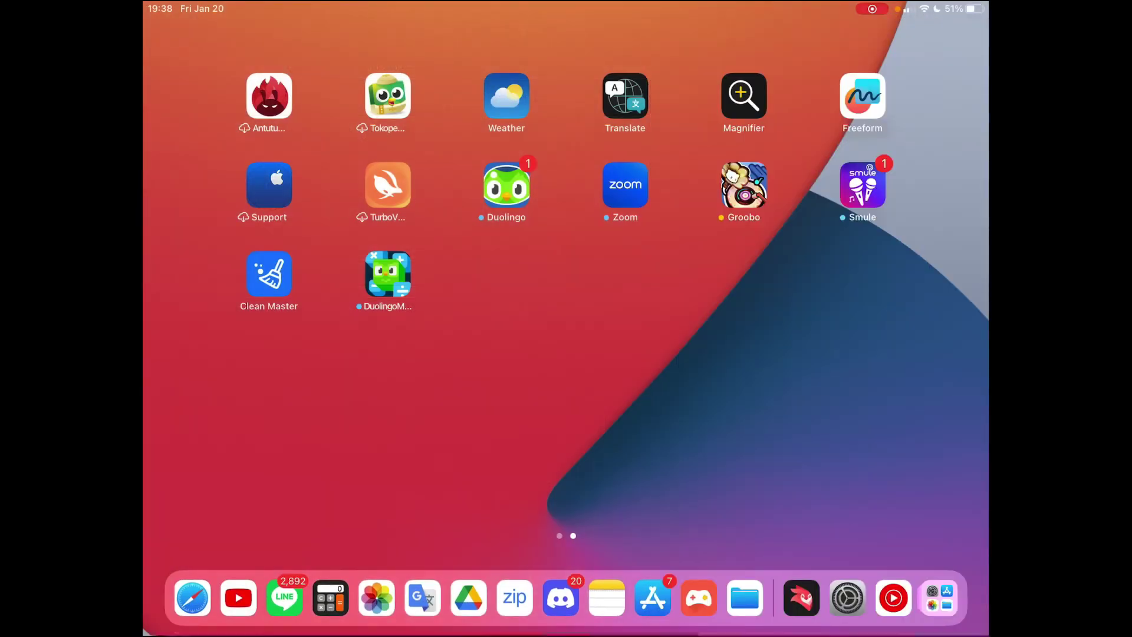
- Back in Safari, load imgur.com from the address-bar suggestion
click(192, 598)
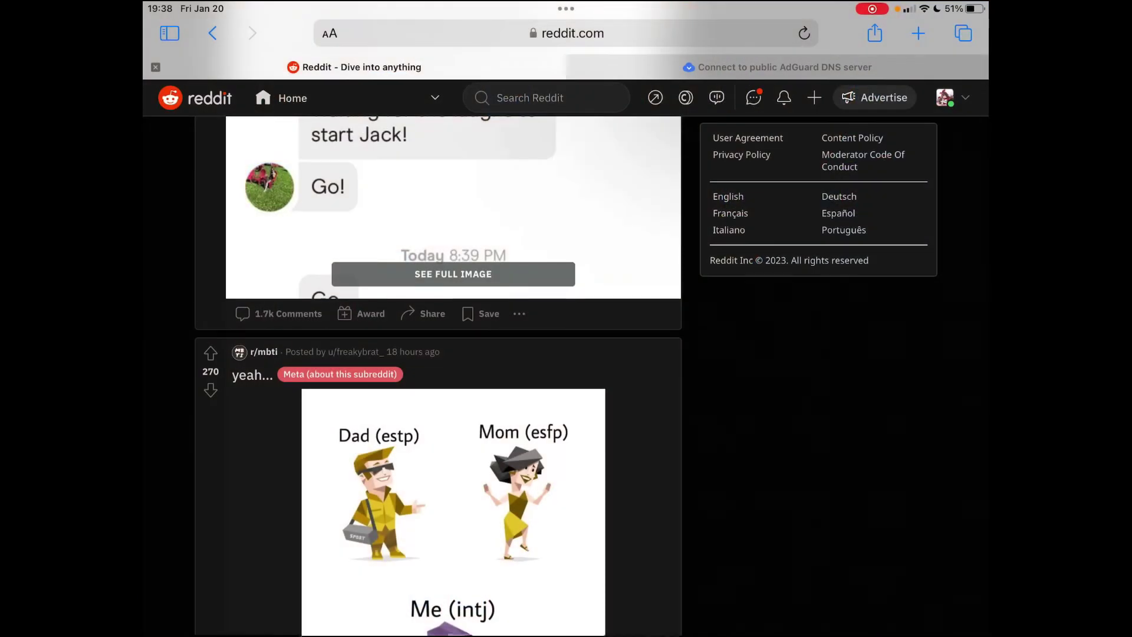
click(566, 33)
text(i)
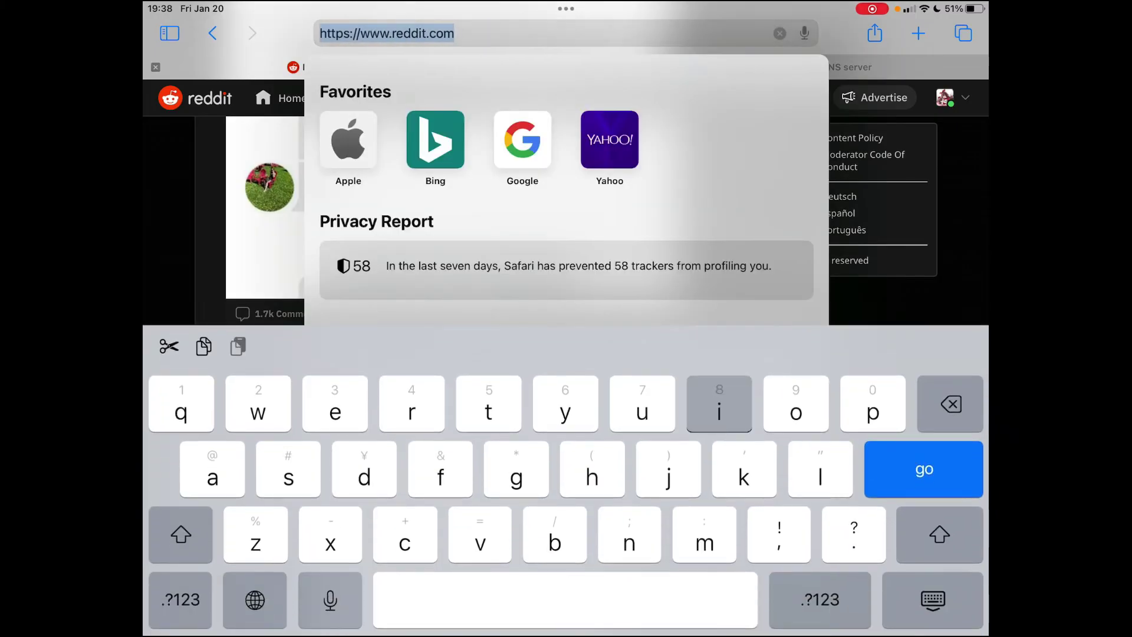
text(mgur)
click(446, 91)
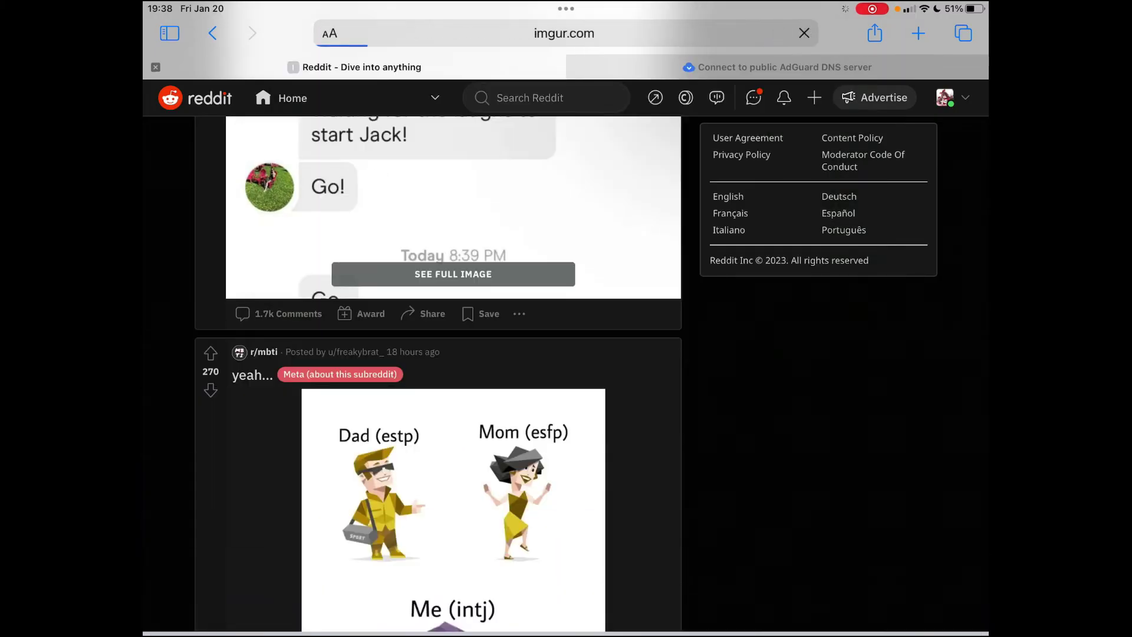